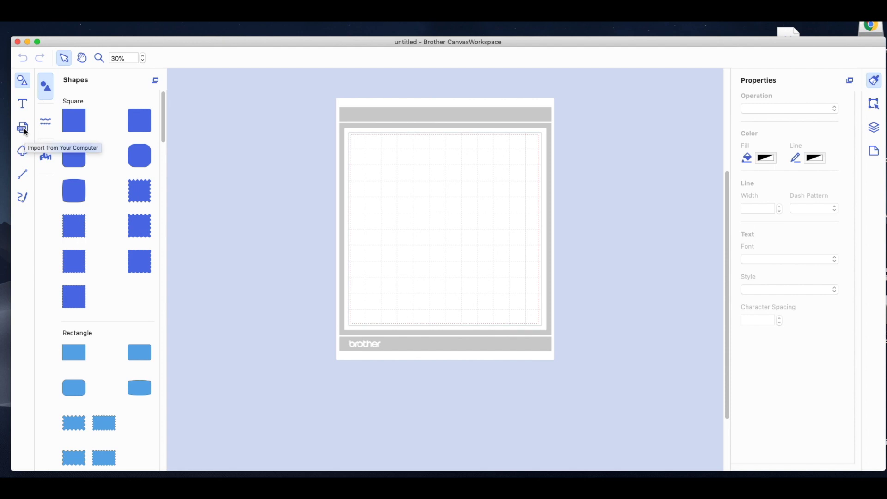
# - Start an image trace using a picture stored on the computer
pyautogui.click(24, 154)
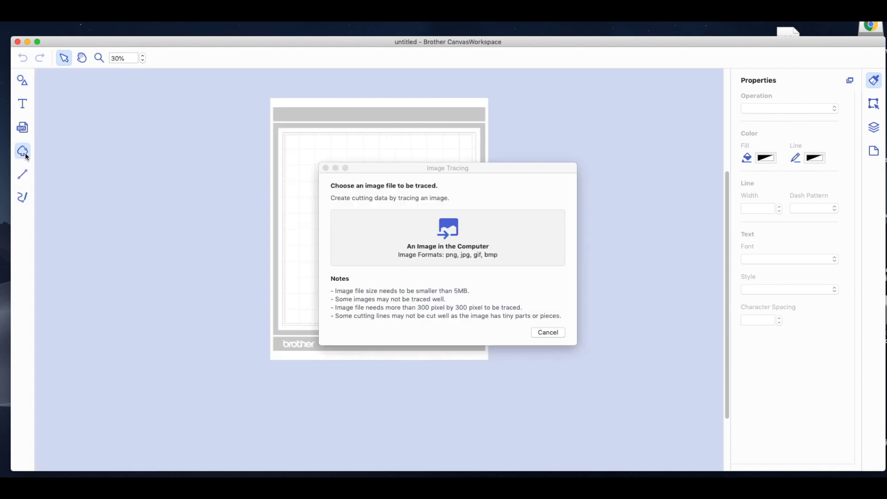
pyautogui.click(450, 229)
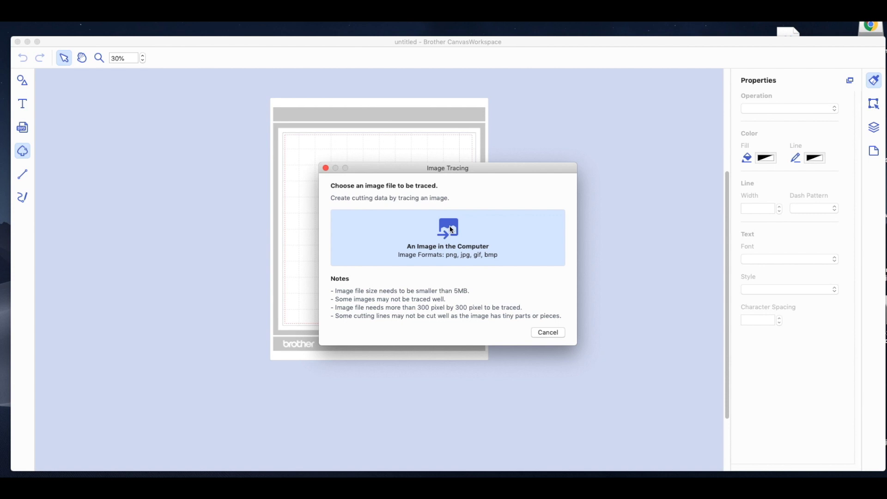
# - Load IMG_0705.JPG from the Downloads folder into the tracing preview
pyautogui.click(442, 235)
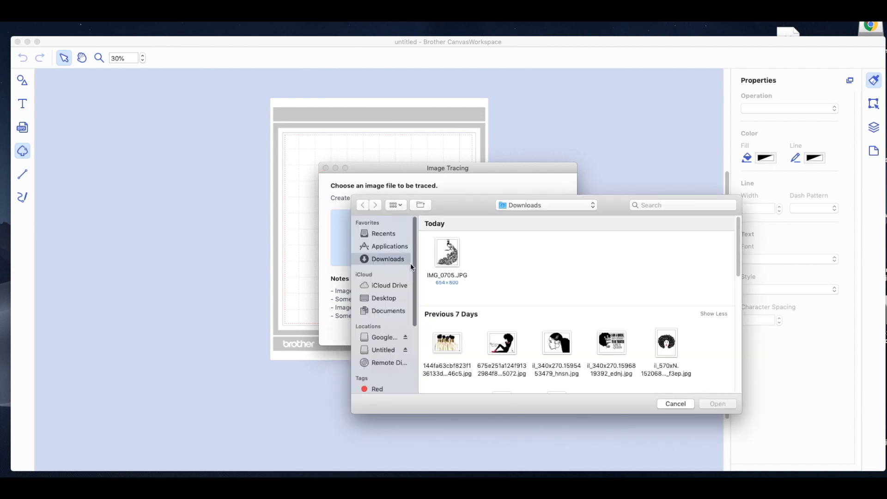
pyautogui.click(449, 261)
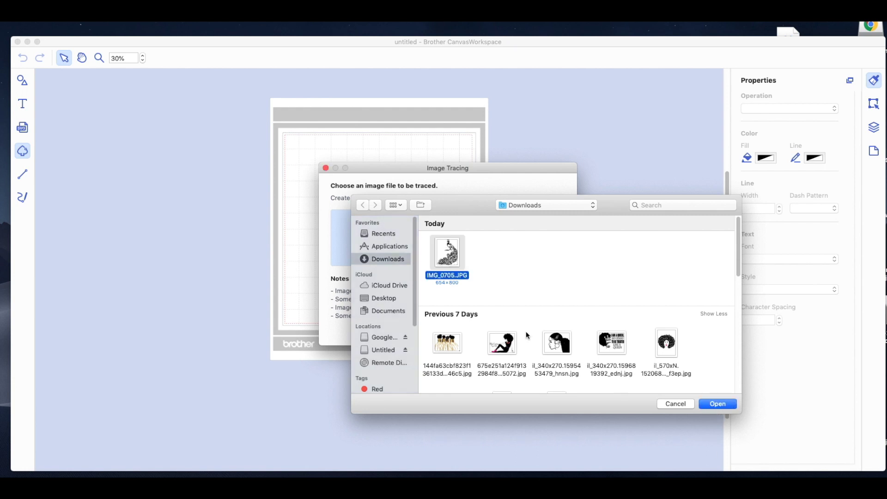
pyautogui.click(710, 405)
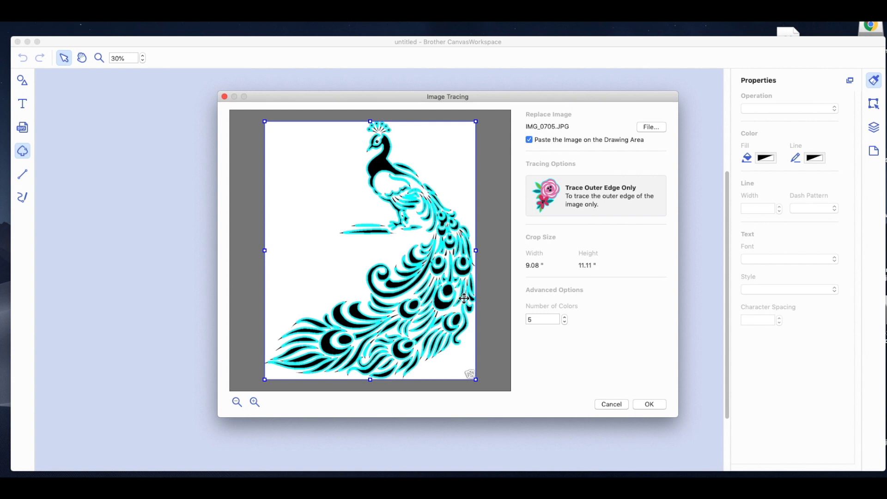
# - Trace the peacock with Trace Areas by Color at 2 colours and place it on the mat
pyautogui.click(565, 322)
pyautogui.click(565, 322)
pyautogui.click(564, 322)
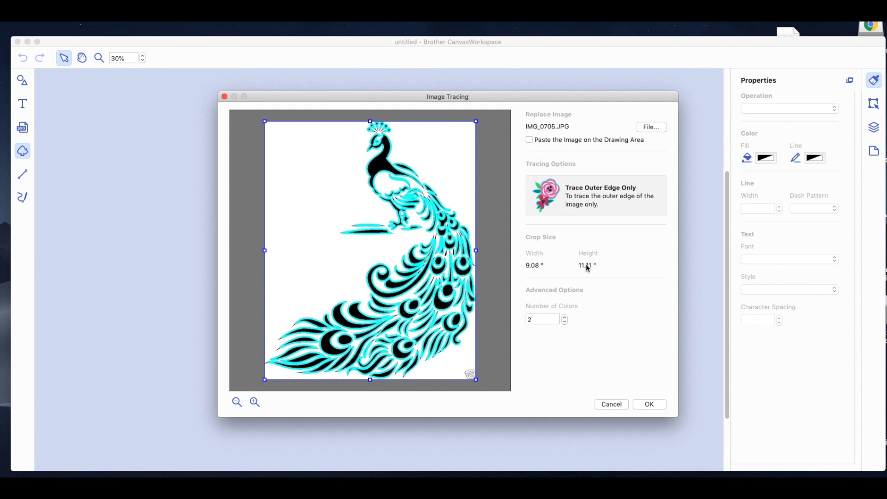
pyautogui.click(591, 202)
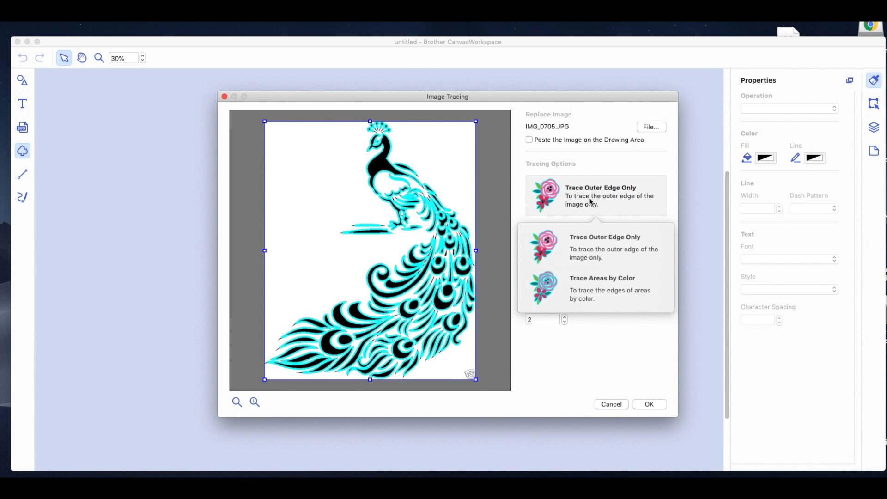
pyautogui.click(584, 285)
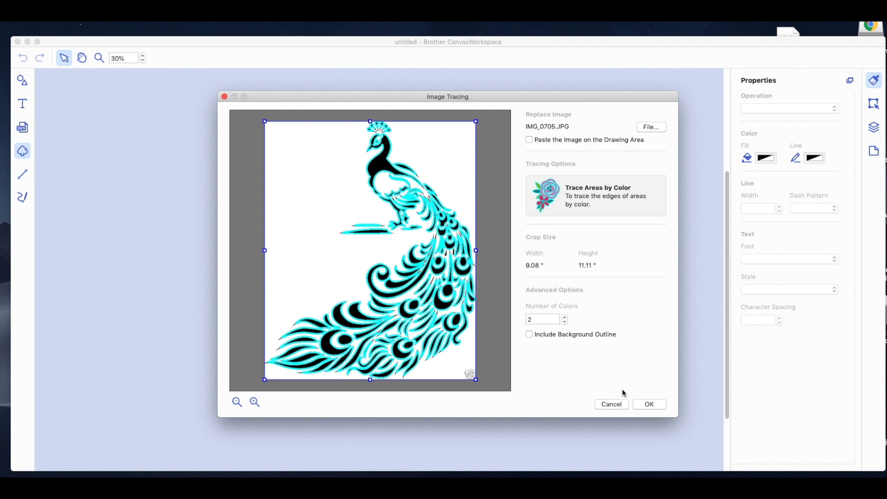
pyautogui.click(649, 404)
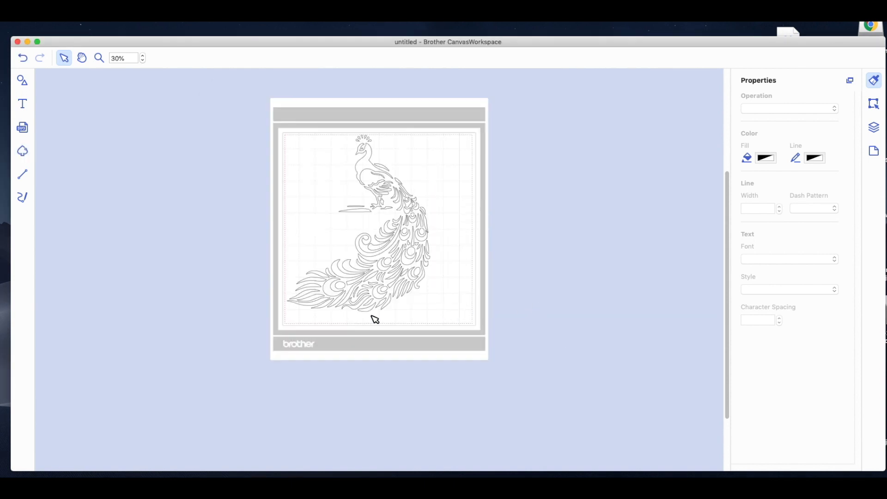
# - Select all traced peacock pieces and show their 8.81 × 11.01 inch size and position
pyautogui.moveTo(420, 326)
pyautogui.mouseDown()
pyautogui.moveTo(394, 313)
pyautogui.moveTo(289, 122)
pyautogui.mouseUp()
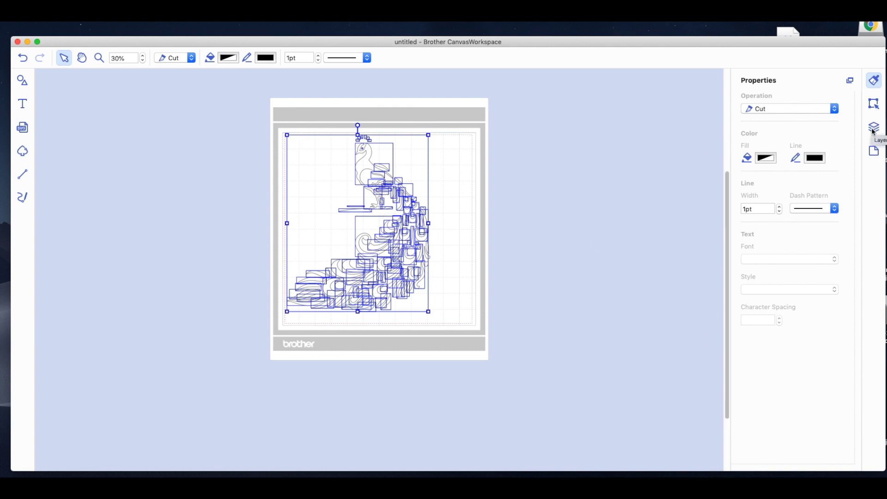
pyautogui.click(872, 105)
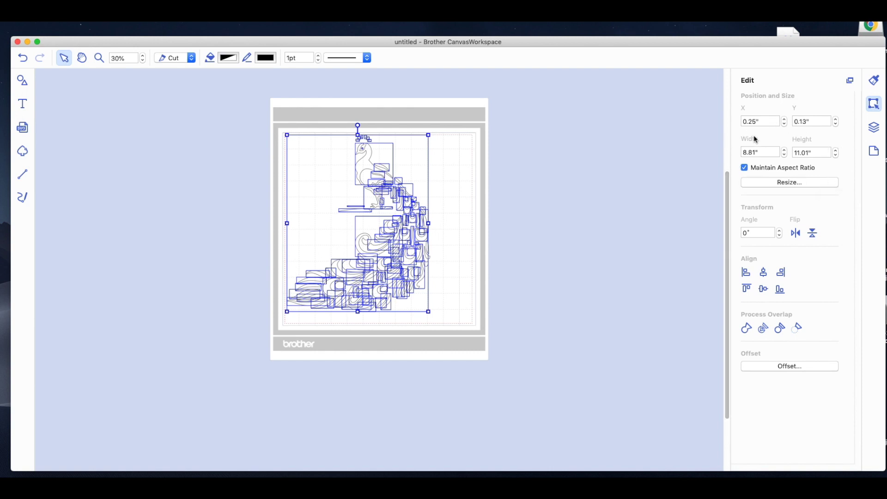
# - Review the Layers list and Artboard mat settings, then return to the cut properties
pyautogui.click(878, 132)
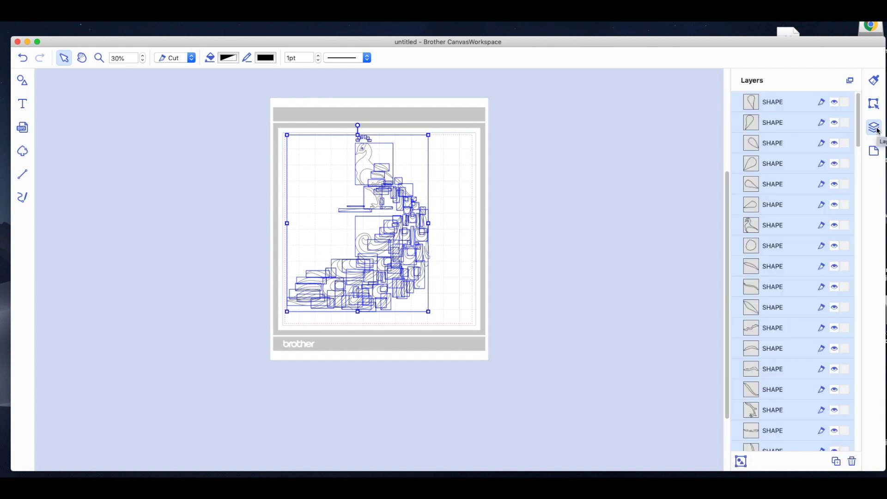
pyautogui.moveTo(858, 134); pyautogui.dragTo(882, 109)
pyautogui.click(874, 152)
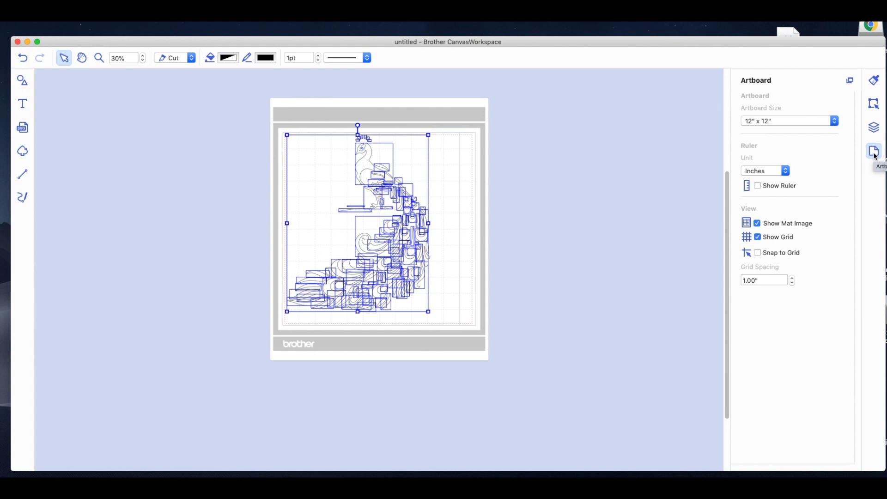
pyautogui.click(874, 86)
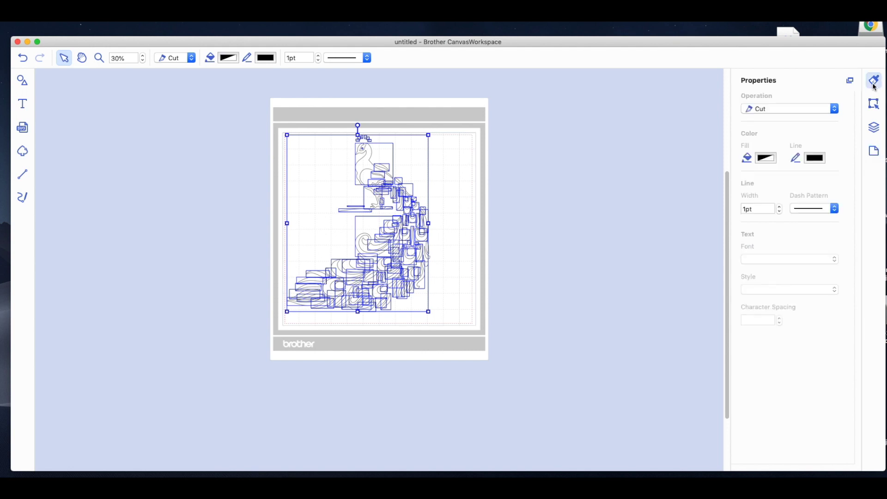
# - Group all the 7.50 × 9.26 inch peacock pieces into a single object
pyautogui.click(874, 104)
pyautogui.moveTo(279, 123)
pyautogui.mouseDown()
pyautogui.moveTo(408, 283)
pyautogui.moveTo(297, 180)
pyautogui.moveTo(285, 122)
pyautogui.mouseUp()
pyautogui.rightClick(352, 226)
pyautogui.click(441, 303)
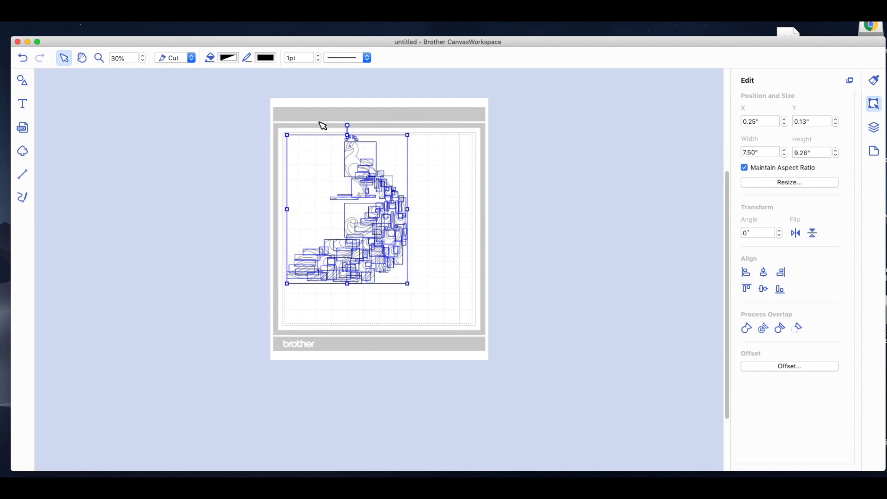
pyautogui.rightClick(354, 157)
pyautogui.click(384, 216)
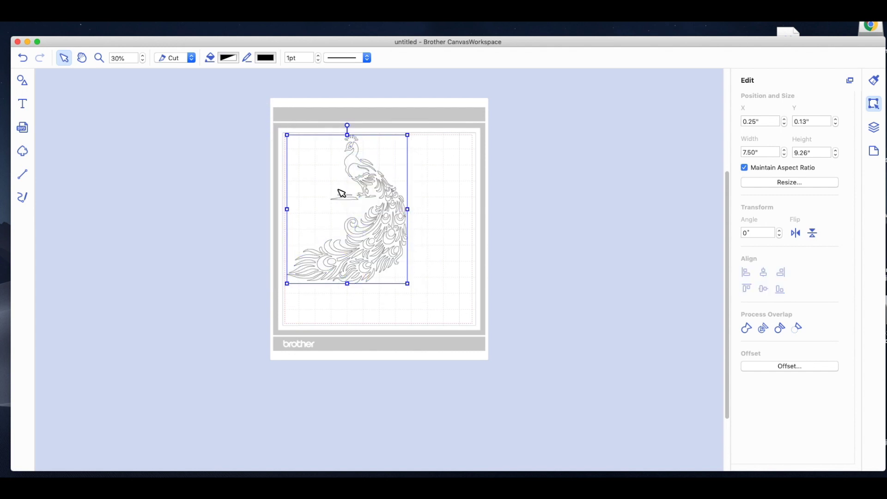
# - Shift the grouped peacock slightly right and down on the mat
pyautogui.click(356, 190)
pyautogui.moveTo(373, 198); pyautogui.dragTo(383, 195)
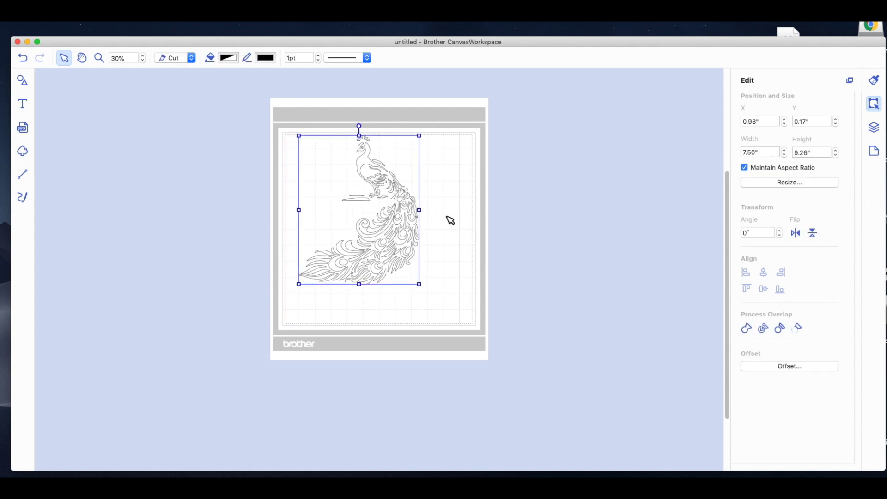
pyautogui.click(458, 225)
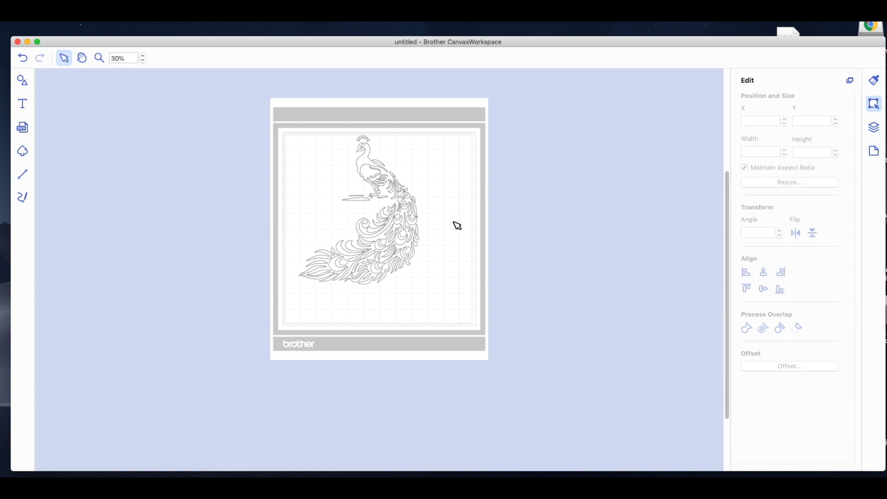
pyautogui.click(24, 107)
# - Add 'Be One of A Kind' text, shrunk to 4.08 × 0.37 inches at the upper left
pyautogui.click(326, 183)
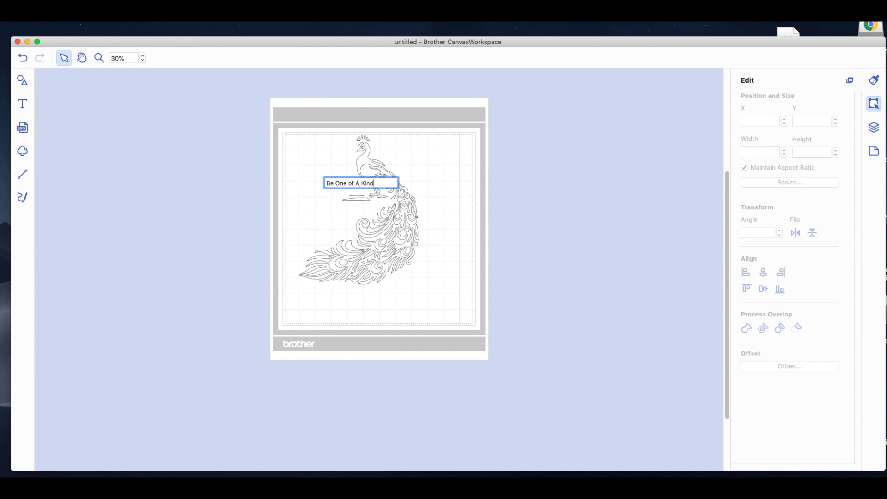
pyautogui.moveTo(341, 182); pyautogui.dragTo(308, 148)
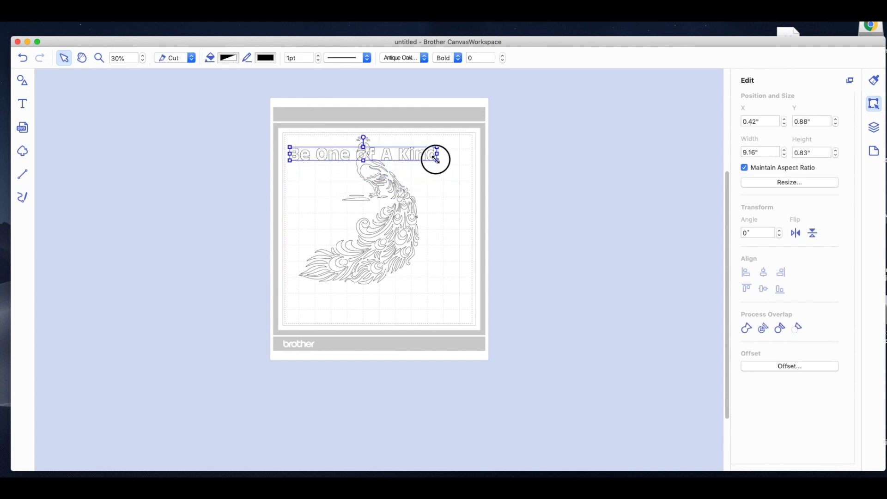
pyautogui.moveTo(437, 161); pyautogui.dragTo(352, 158)
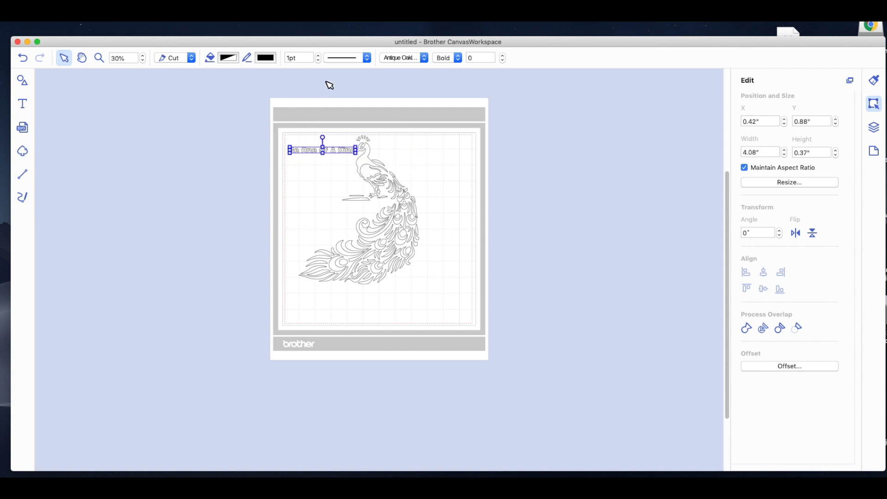
pyautogui.click(425, 57)
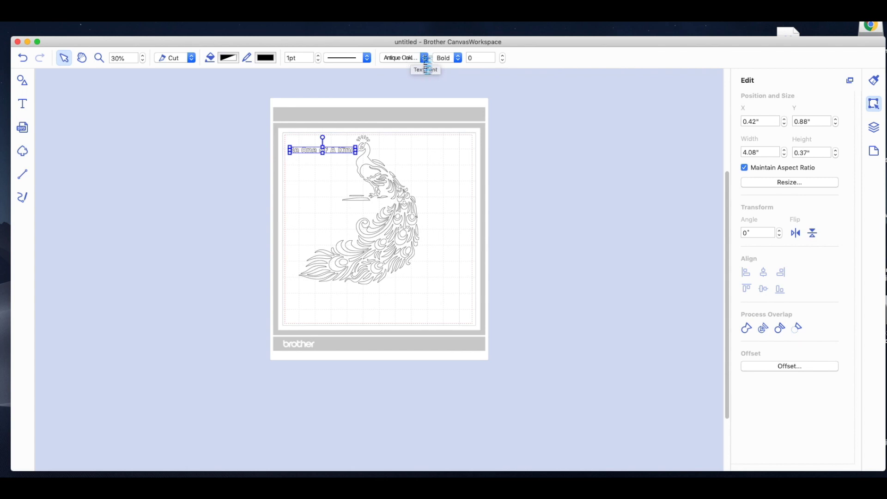
# - Set 'Be One of A Kind' in Apple Chancery and enlarge it slightly
pyautogui.click(425, 60)
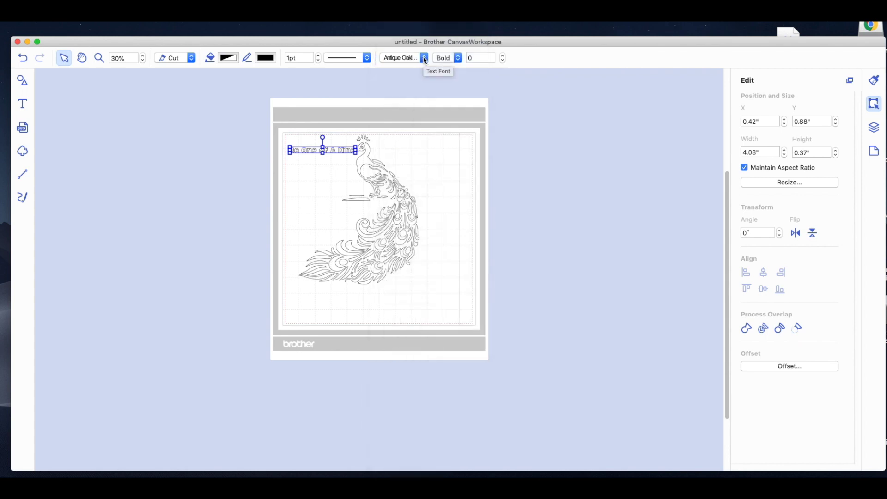
pyautogui.click(425, 59)
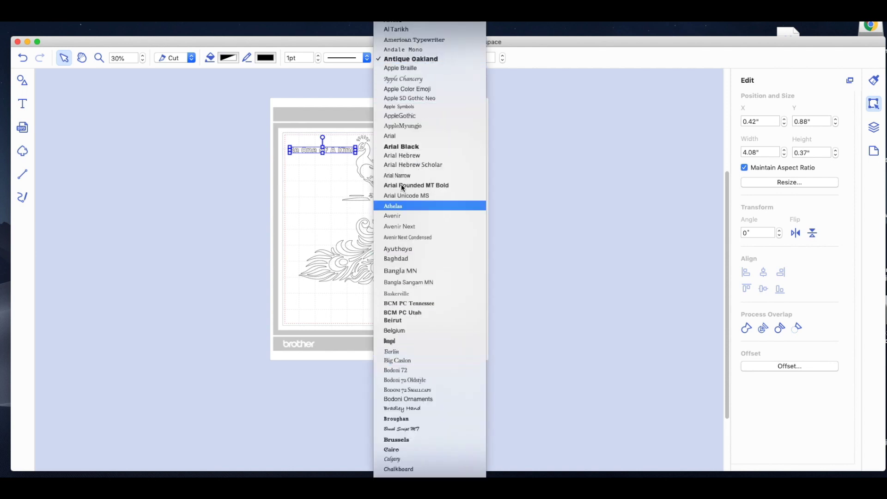
pyautogui.click(408, 79)
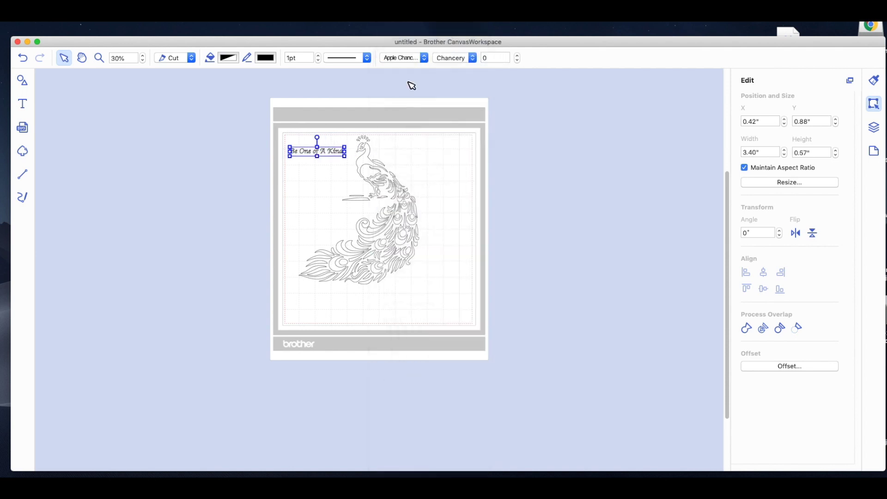
pyautogui.moveTo(345, 157)
pyautogui.mouseDown()
pyautogui.moveTo(355, 159)
pyautogui.moveTo(330, 149)
pyautogui.mouseUp()
pyautogui.click(334, 150)
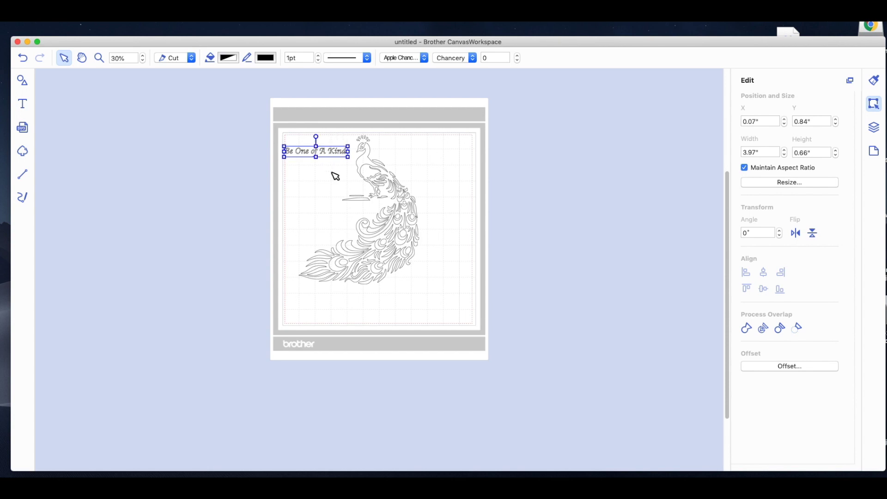
pyautogui.click(22, 104)
# - Add an 'Instead of' text line and move it just under 'Be One of A Kind'
pyautogui.click(306, 173)
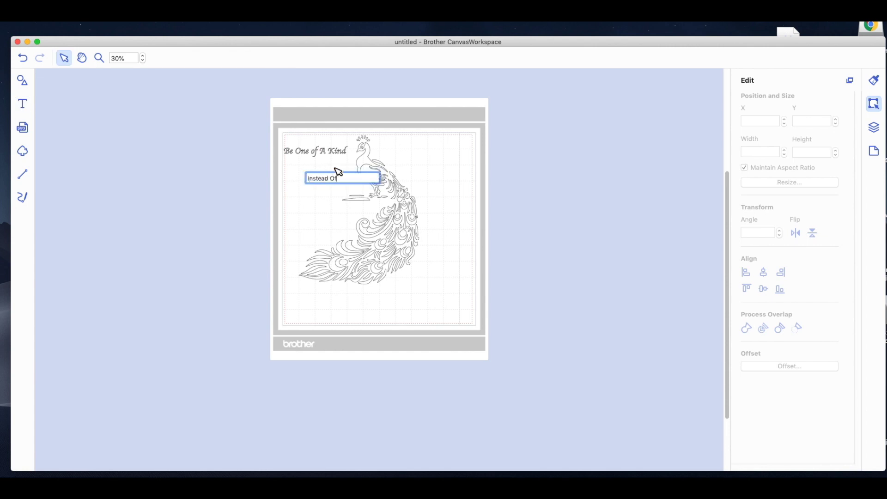
pyautogui.press('BackSpace')
pyautogui.press('BackSpace')
pyautogui.write('of')
pyautogui.click(248, 184)
pyautogui.moveTo(331, 188); pyautogui.dragTo(339, 171)
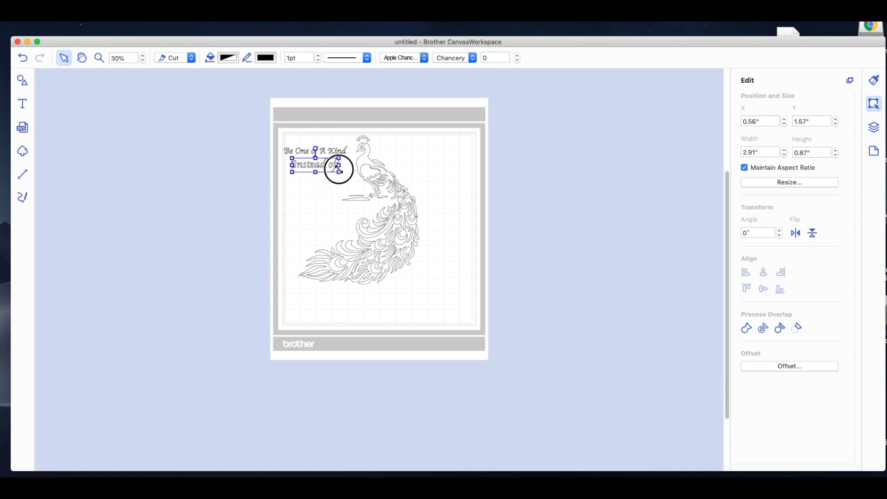
pyautogui.click(22, 104)
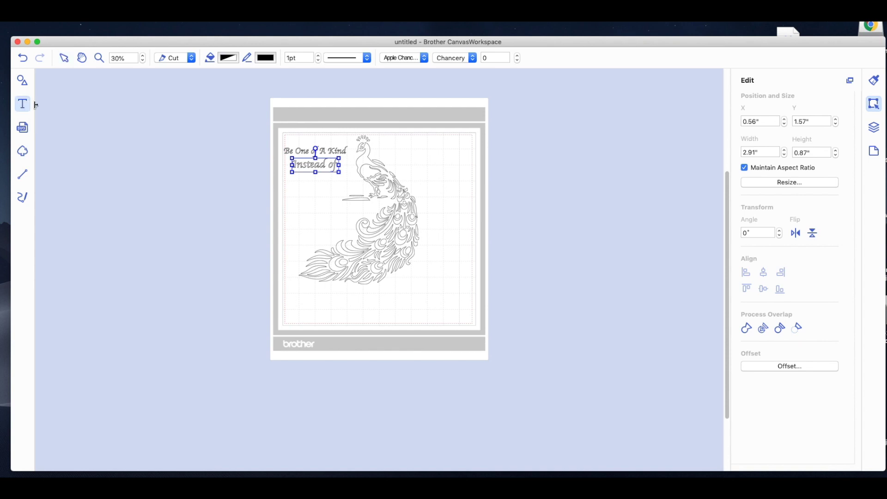
# - Add 'One of The Flock' below 'Instead of' and shrink it to match the other lines
pyautogui.click(321, 190)
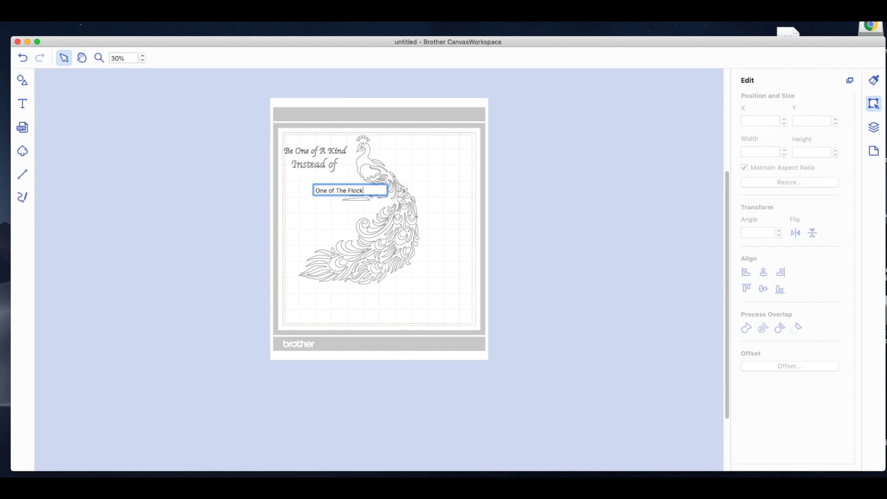
pyautogui.click(287, 194)
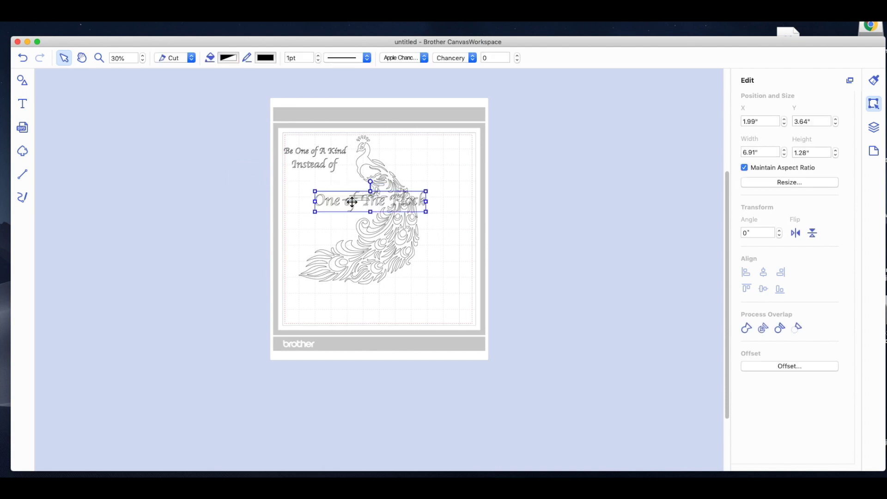
pyautogui.moveTo(354, 196); pyautogui.dragTo(316, 183)
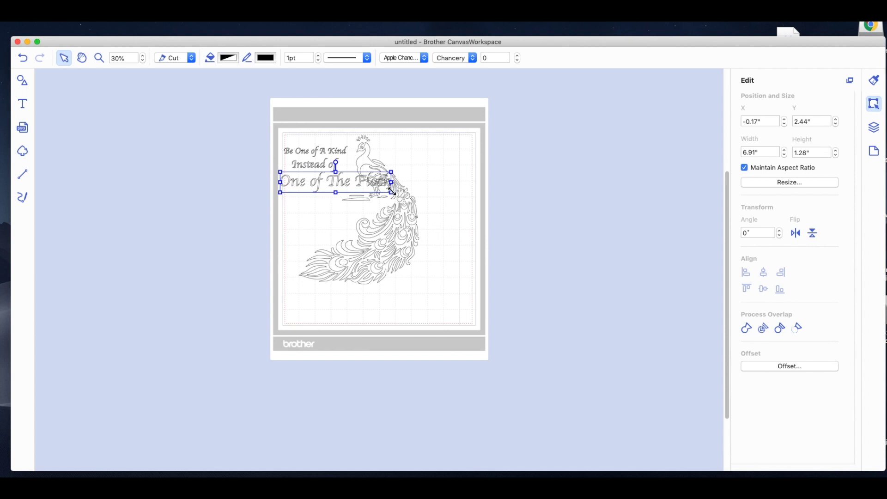
pyautogui.moveTo(387, 191); pyautogui.dragTo(356, 166)
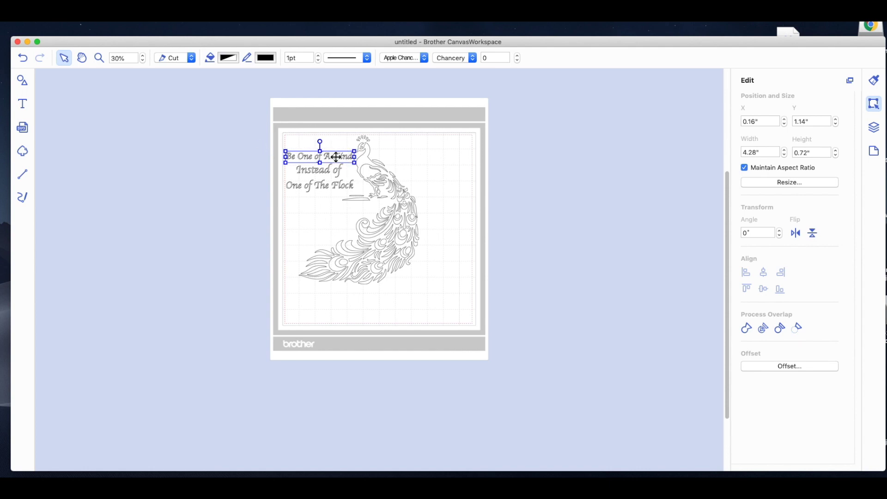
# - Stretch 'Be One of A Kind' taller to 4.28 × 0.90 inches and check each quote line
pyautogui.moveTo(320, 151); pyautogui.dragTo(320, 147)
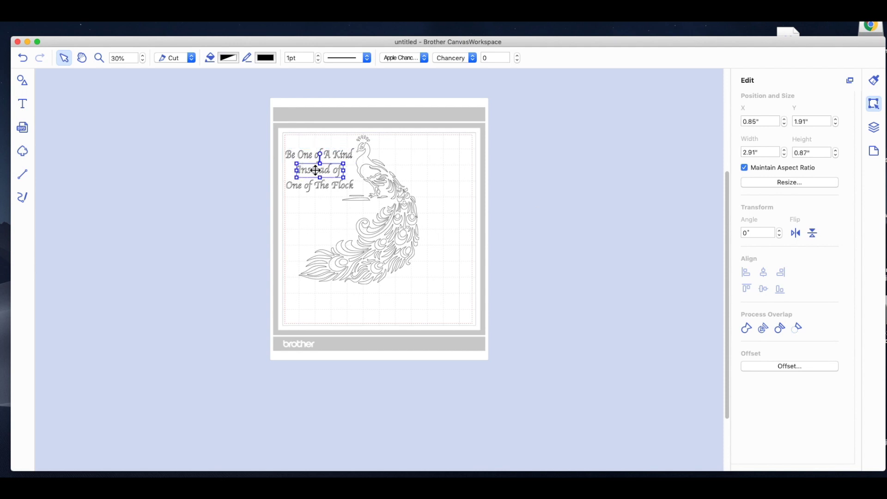
pyautogui.click(319, 185)
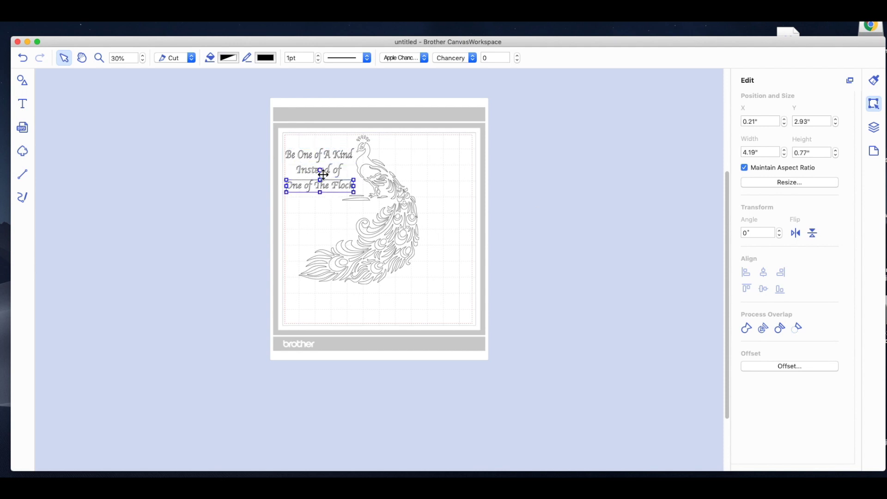
pyautogui.click(323, 171)
pyautogui.click(324, 157)
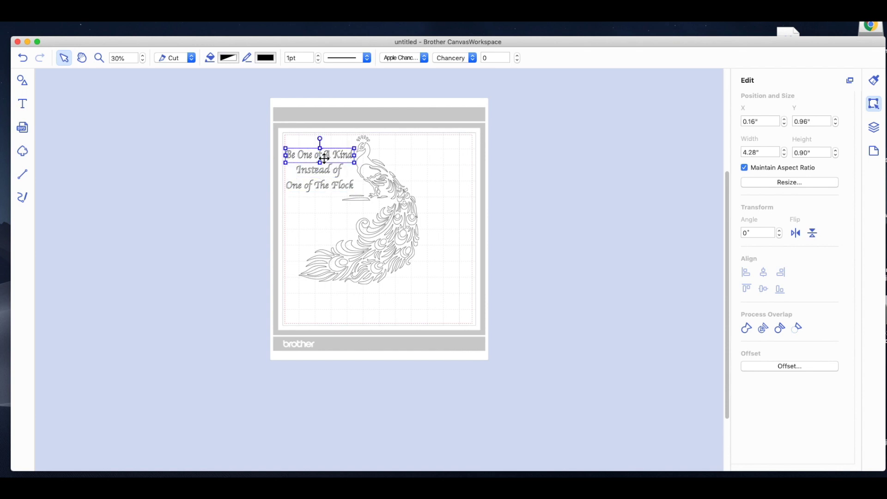
pyautogui.click(548, 198)
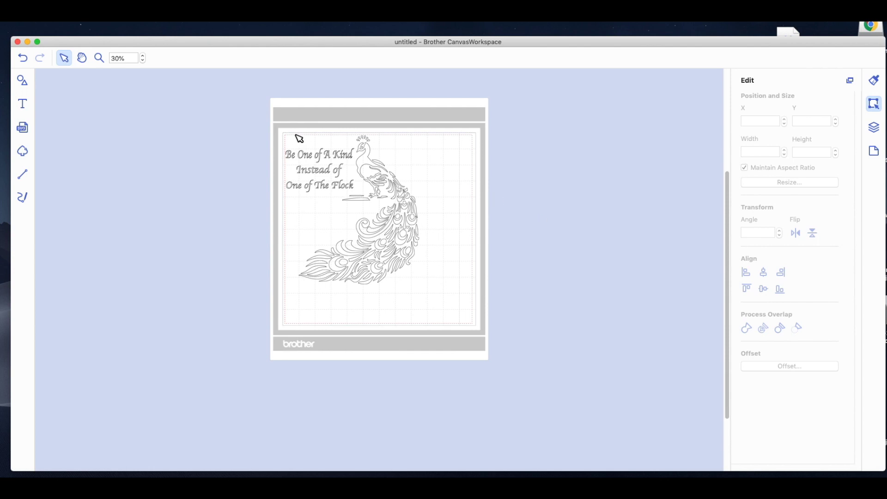
# - Try marquee-selecting the quote text and peacock together and bring up the mat's editing actions
pyautogui.moveTo(269, 127); pyautogui.dragTo(405, 253)
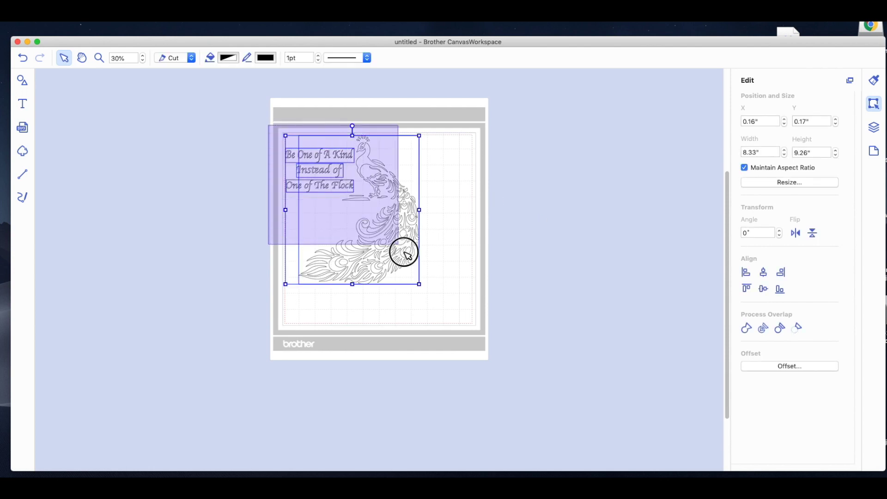
pyautogui.rightClick(362, 223)
pyautogui.click(458, 256)
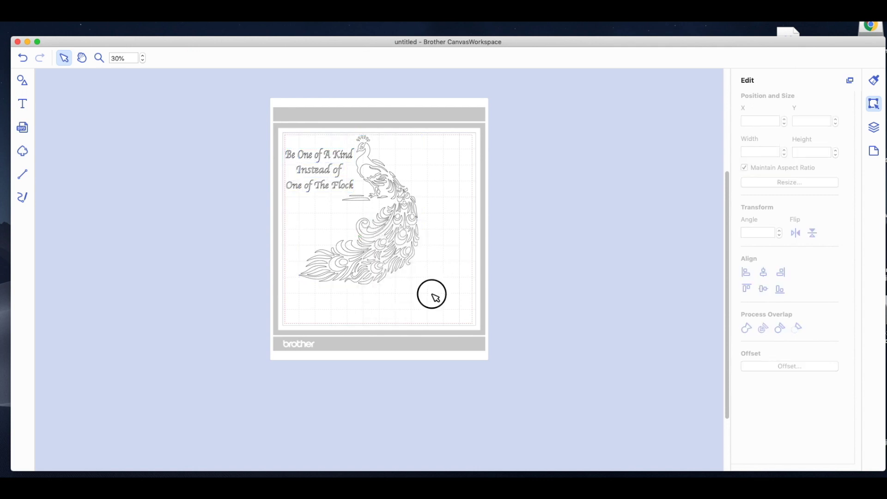
pyautogui.moveTo(432, 293); pyautogui.dragTo(263, 124)
pyautogui.click(292, 146)
pyautogui.rightClick(292, 146)
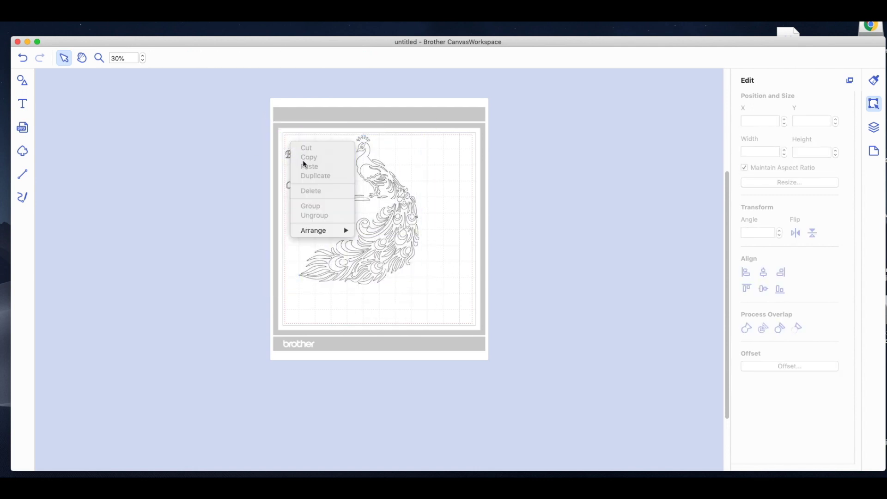
pyautogui.click(411, 206)
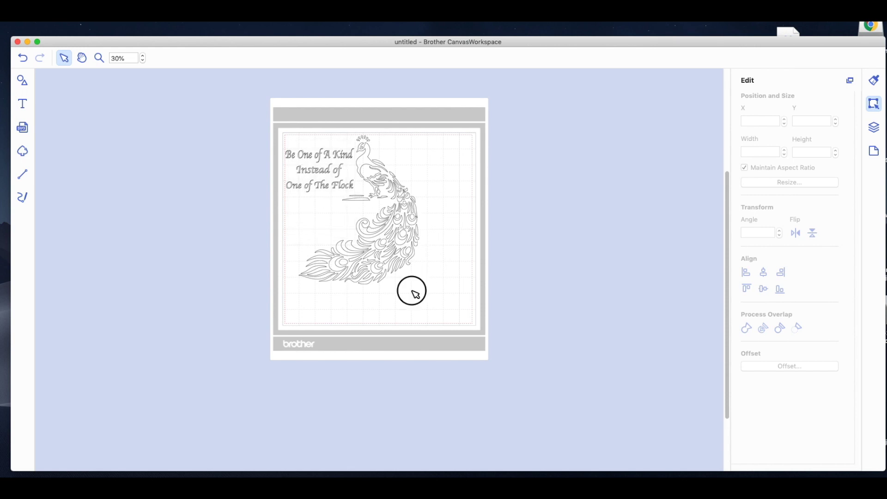
# - Ungroup the peacock into separate pieces
pyautogui.moveTo(410, 291); pyautogui.dragTo(399, 244)
pyautogui.click(389, 219)
pyautogui.click(396, 220)
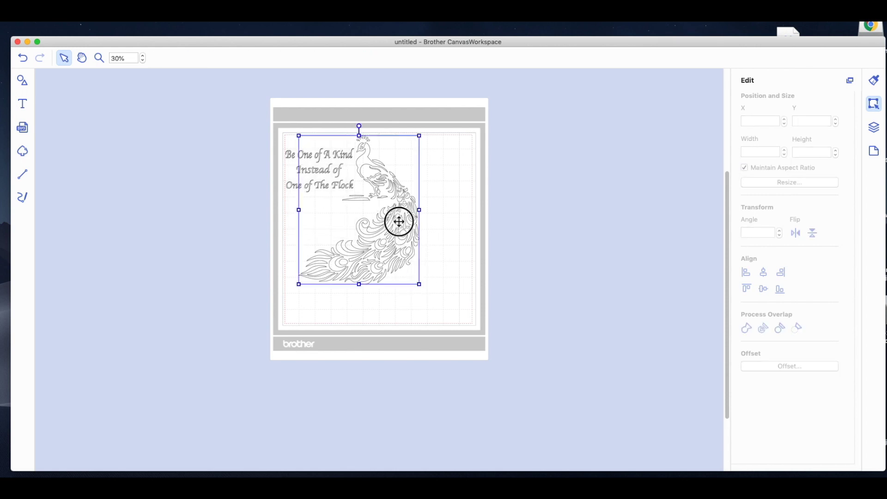
pyautogui.rightClick(400, 225)
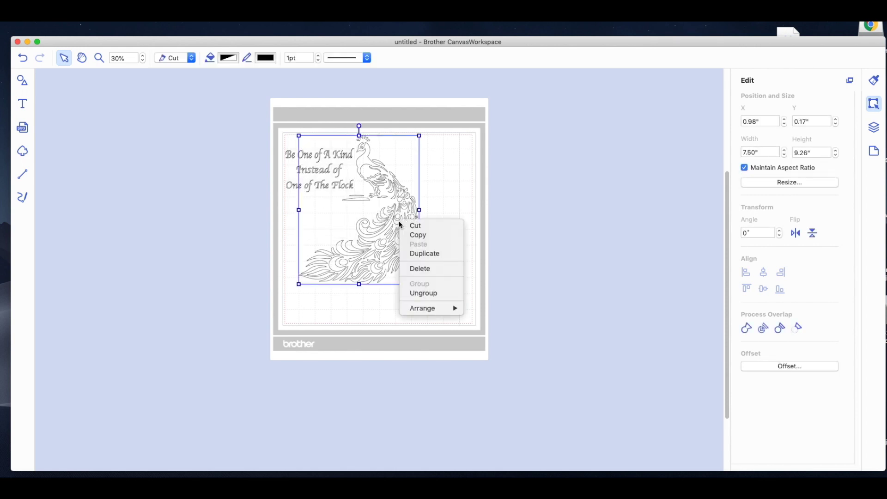
pyautogui.click(415, 293)
pyautogui.click(431, 311)
# - Group the quote text with all peacock pieces and nudge the group slightly right and down
pyautogui.moveTo(435, 314); pyautogui.dragTo(266, 114)
pyautogui.rightClick(332, 160)
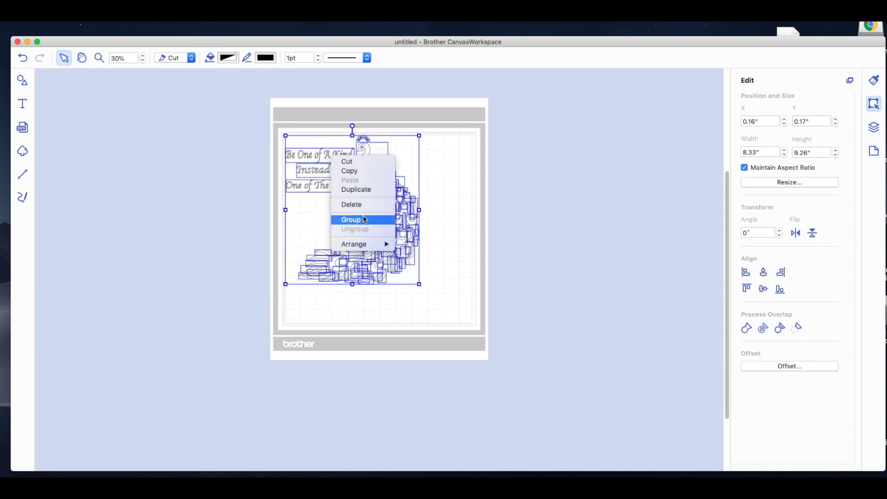
pyautogui.click(344, 219)
pyautogui.moveTo(332, 172); pyautogui.dragTo(336, 170)
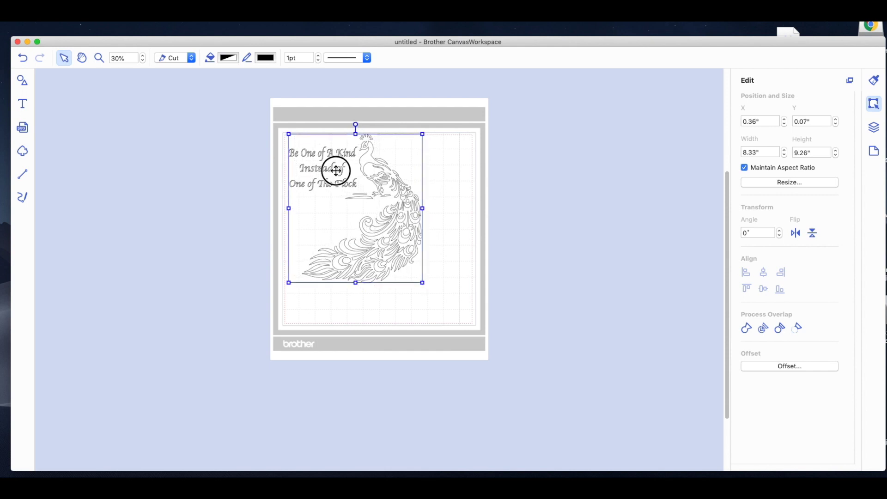
pyautogui.moveTo(336, 170); pyautogui.dragTo(336, 174)
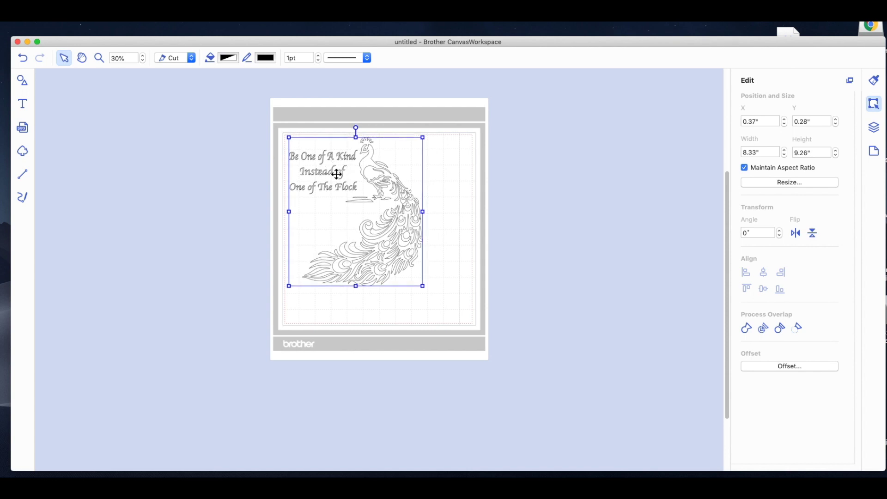
pyautogui.click(582, 194)
# - Ungroup the text and peacock again, leaving the quote lines at X 0.37", Y 1.07"
pyautogui.click(326, 154)
pyautogui.rightClick(329, 156)
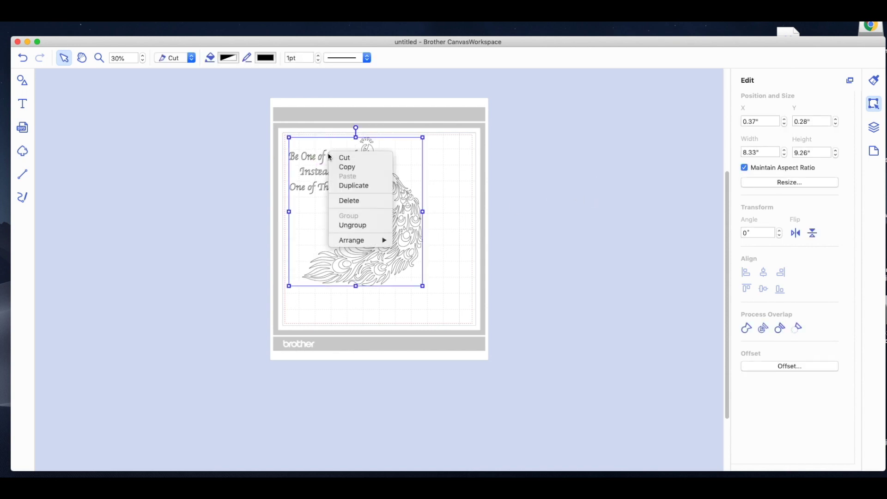
pyautogui.click(372, 225)
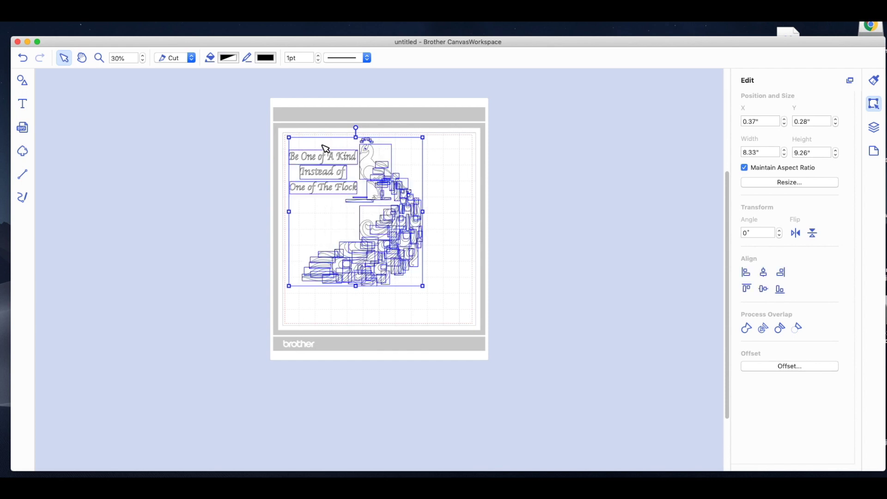
pyautogui.click(321, 122)
pyautogui.click(318, 172)
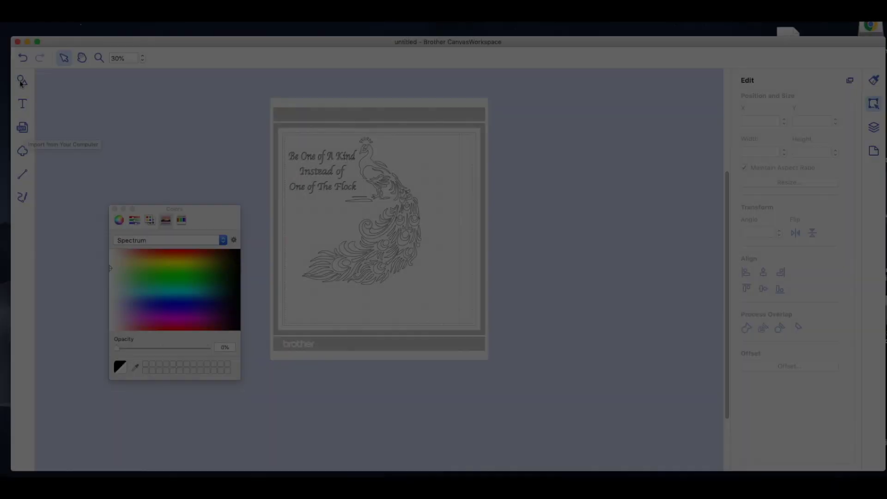
# - Resize the square frame to 8.83 × 9.64 inches at X 0.12", Y 0.12" around the design
pyautogui.click(22, 82)
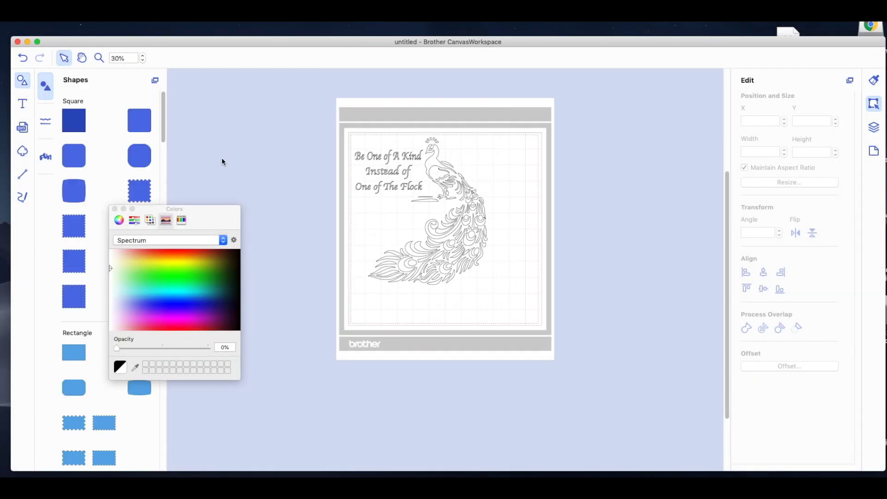
pyautogui.click(377, 168)
pyautogui.doubleClick(414, 196)
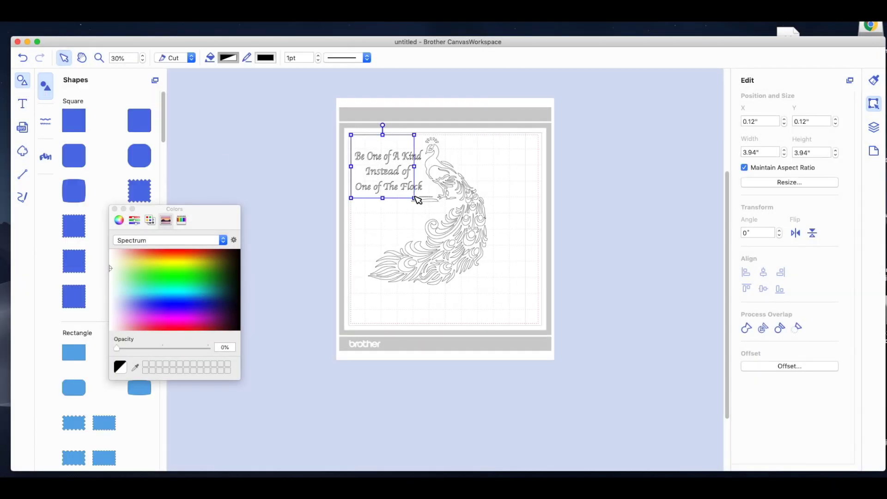
pyautogui.click(362, 145)
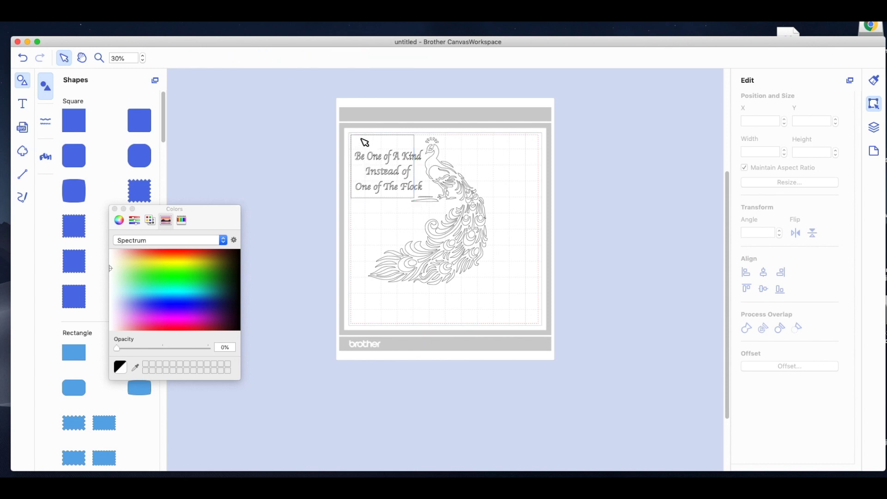
pyautogui.click(396, 135)
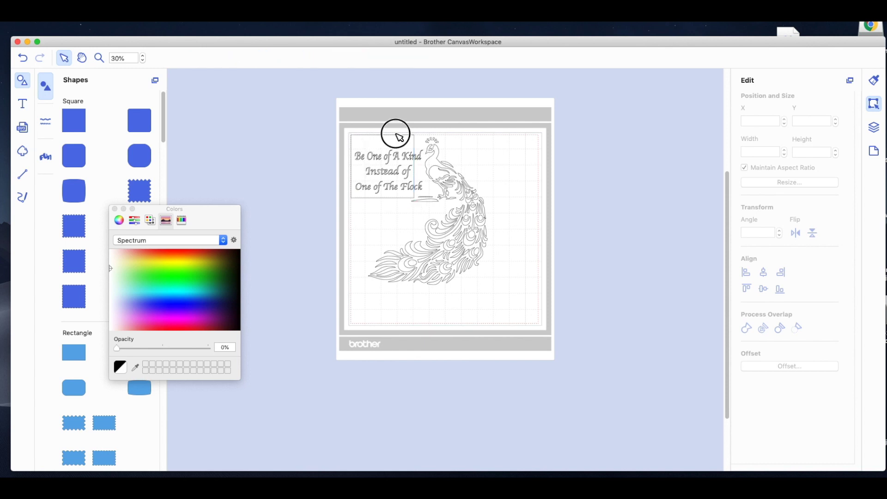
pyautogui.click(414, 197)
pyautogui.moveTo(415, 198); pyautogui.dragTo(497, 336)
pyautogui.moveTo(424, 279); pyautogui.dragTo(424, 290)
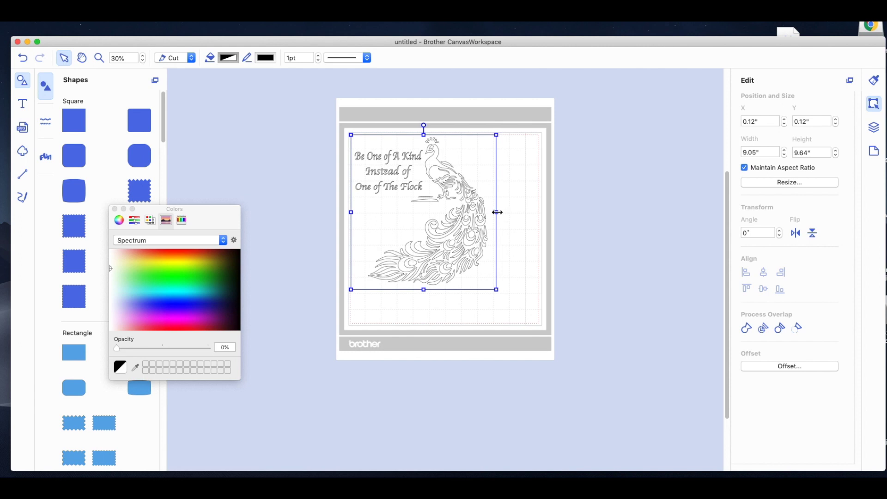
pyautogui.moveTo(498, 213); pyautogui.dragTo(492, 213)
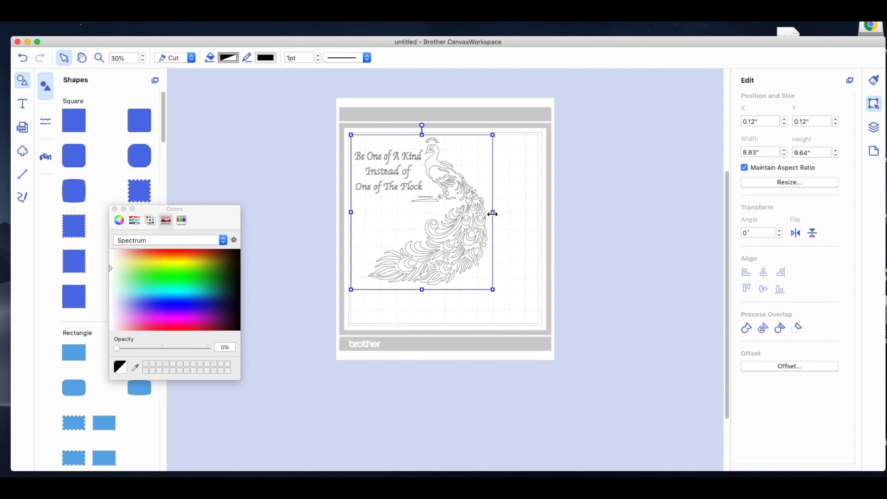
# - Fill the square black, send it to the bottom layer, and align the peacock over it
pyautogui.click(233, 261)
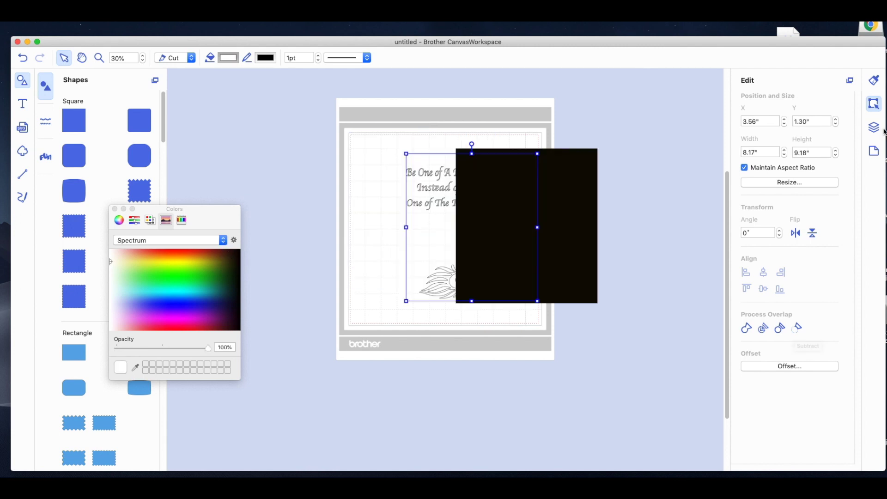
pyautogui.click(880, 130)
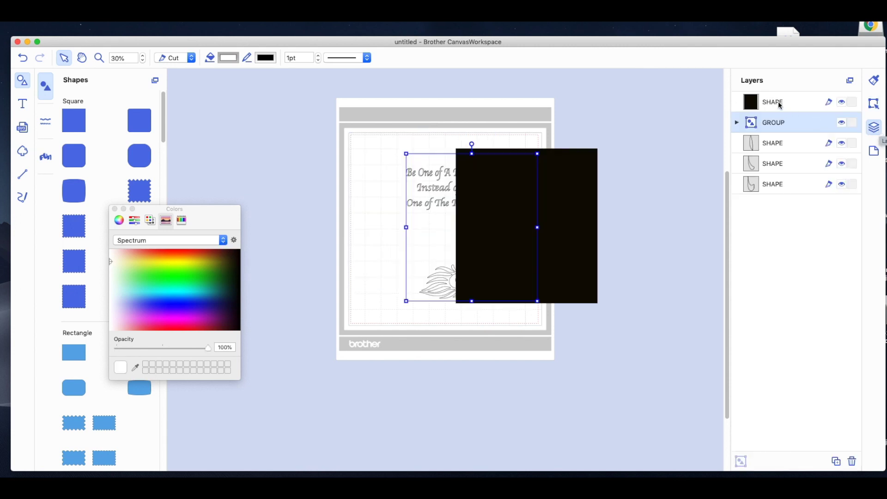
pyautogui.moveTo(780, 105); pyautogui.dragTo(755, 204)
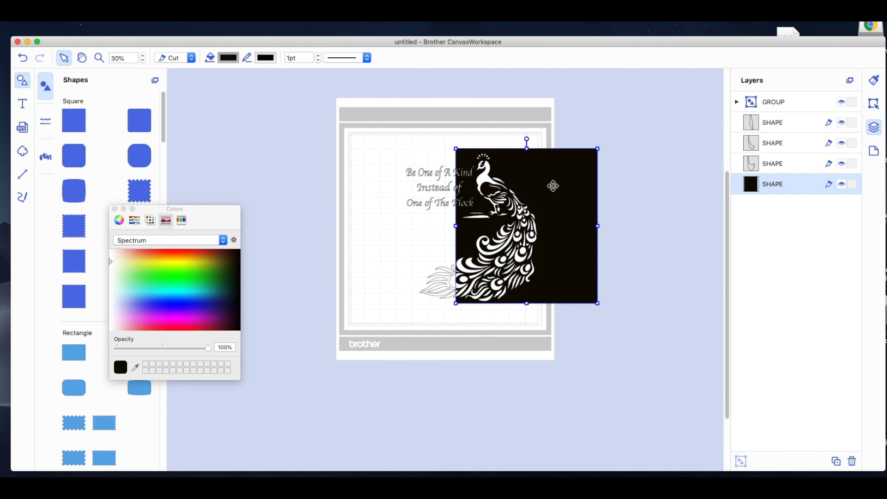
pyautogui.moveTo(553, 186); pyautogui.dragTo(487, 189)
pyautogui.moveTo(526, 217); pyautogui.dragTo(473, 202)
pyautogui.click(625, 198)
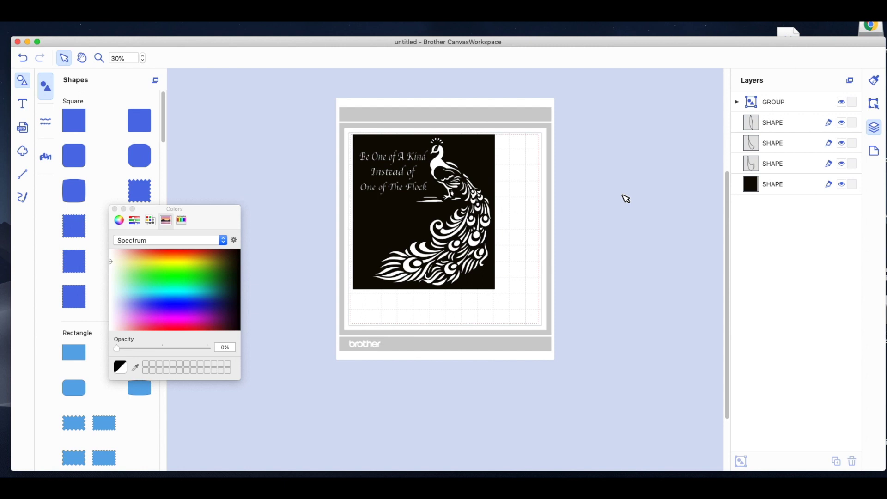
# - Move the black rectangle off the design and delete it
pyautogui.click(474, 160)
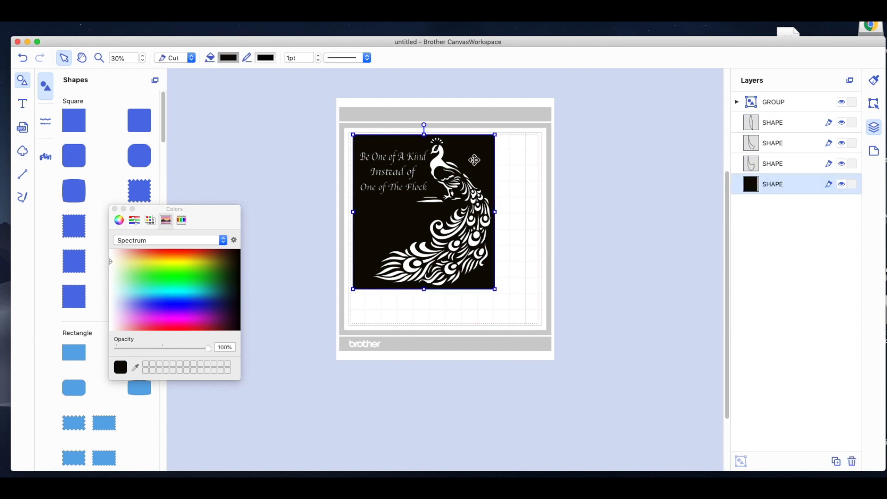
pyautogui.moveTo(474, 160); pyautogui.dragTo(652, 158)
pyautogui.press('Delete')
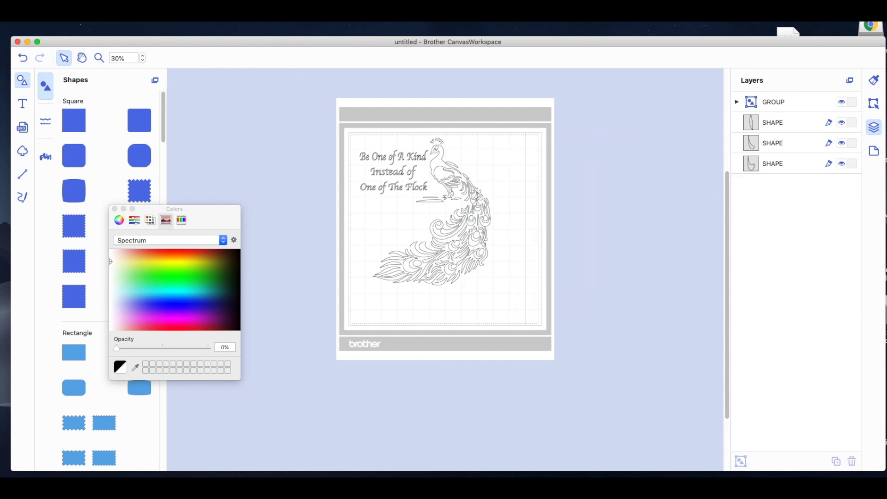
# - Save the project as 'peacock' with File > Save As
pyautogui.click(106, 5)
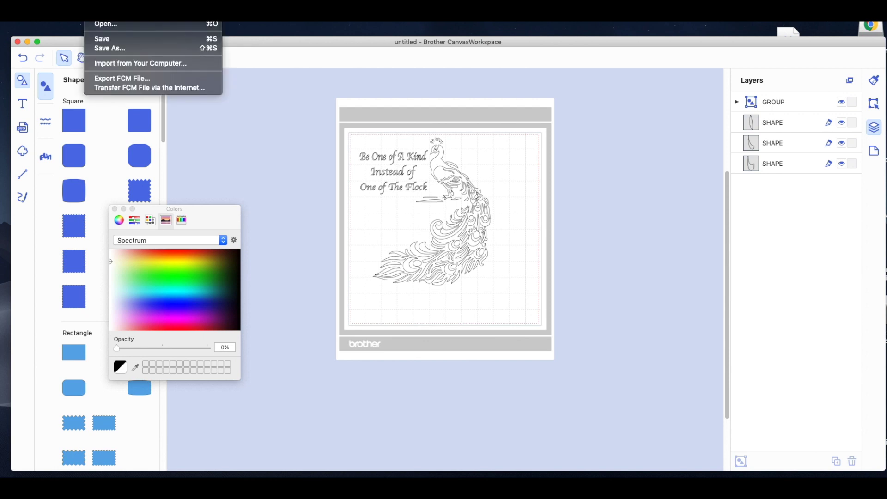
pyautogui.click(108, 43)
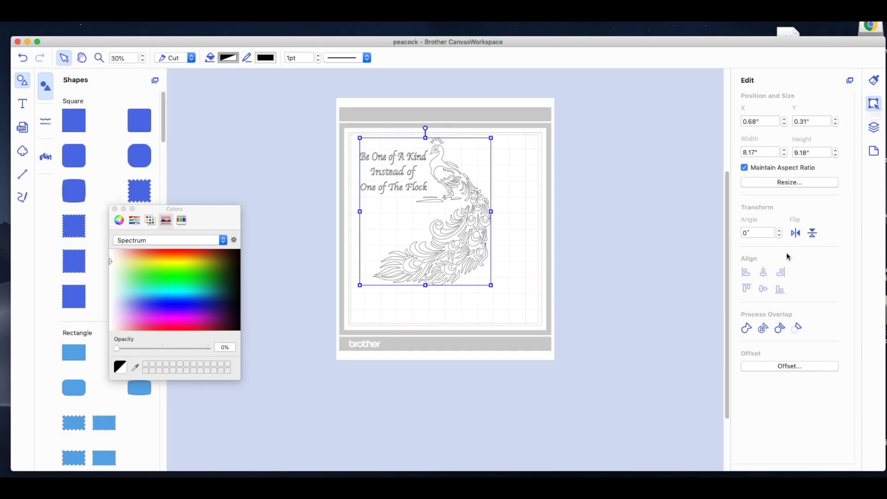
# - Mirror the design horizontally and shift it left to X 0.35", Y 0.25"
pyautogui.click(796, 233)
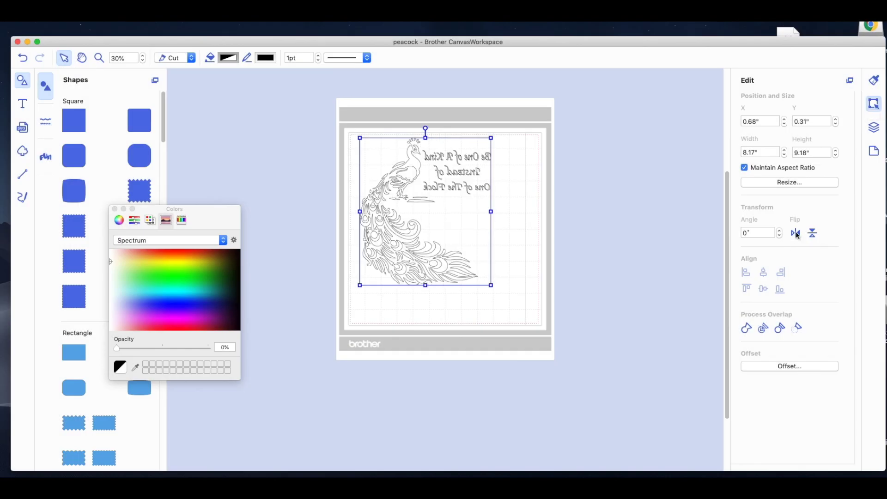
pyautogui.click(377, 209)
pyautogui.moveTo(383, 220); pyautogui.dragTo(376, 217)
pyautogui.click(528, 243)
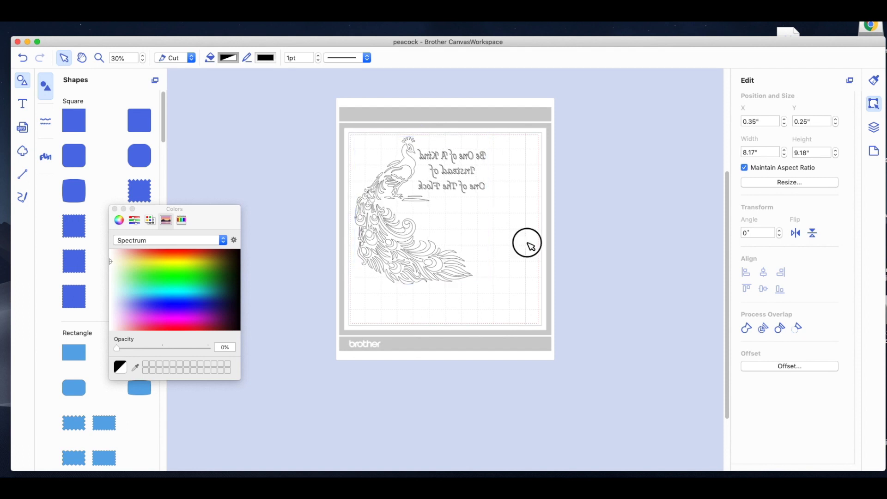
pyautogui.moveTo(369, 125); pyautogui.dragTo(505, 295)
pyautogui.rightClick(453, 187)
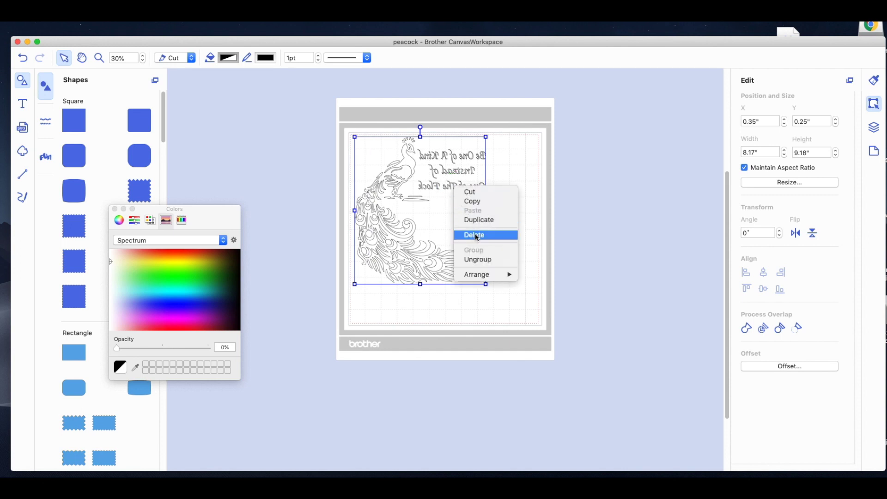
# - Ungroup the design, group the three text lines, and move them to X 7.12", Y 0.42"
pyautogui.click(483, 262)
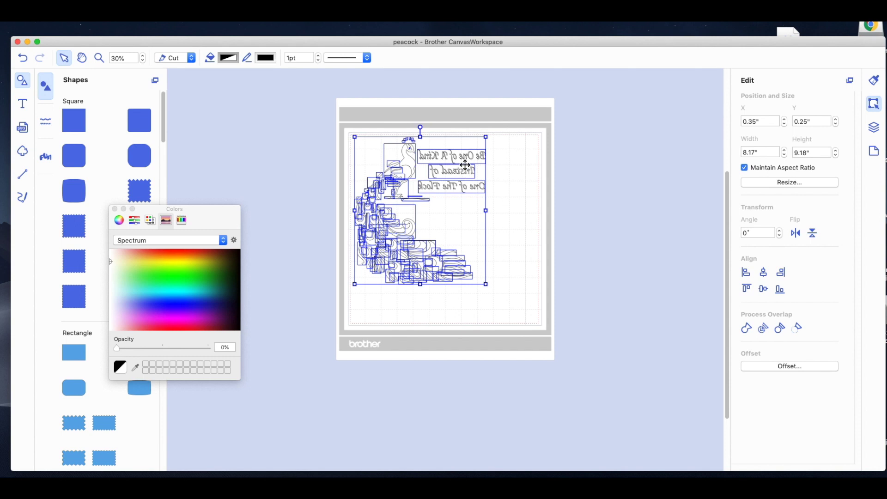
pyautogui.click(545, 142)
pyautogui.click(457, 151)
pyautogui.click(459, 190)
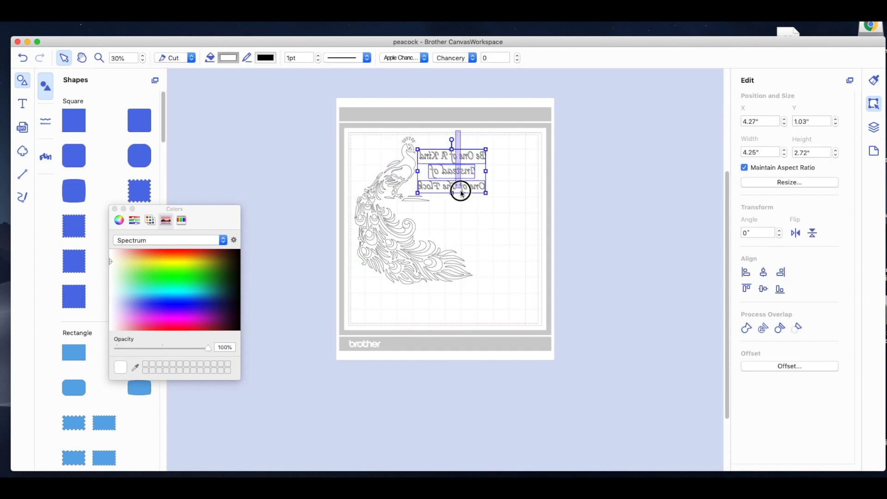
pyautogui.rightClick(464, 153)
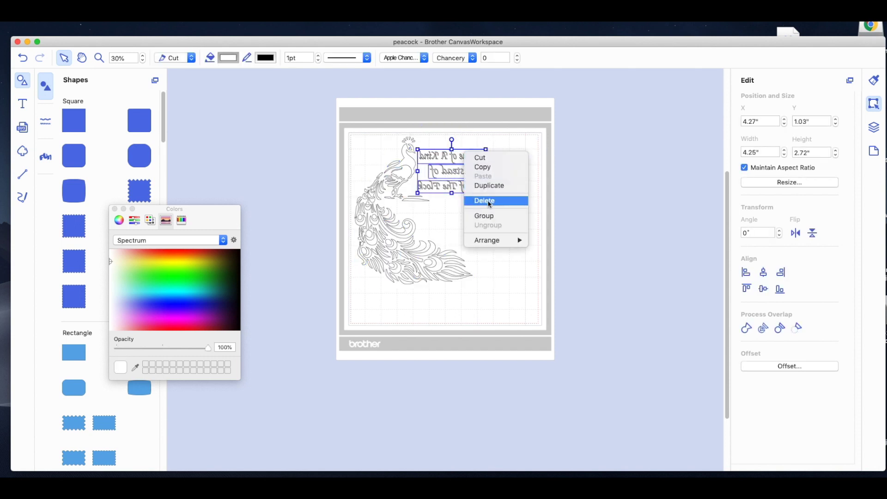
pyautogui.click(488, 217)
pyautogui.moveTo(449, 160); pyautogui.dragTo(495, 149)
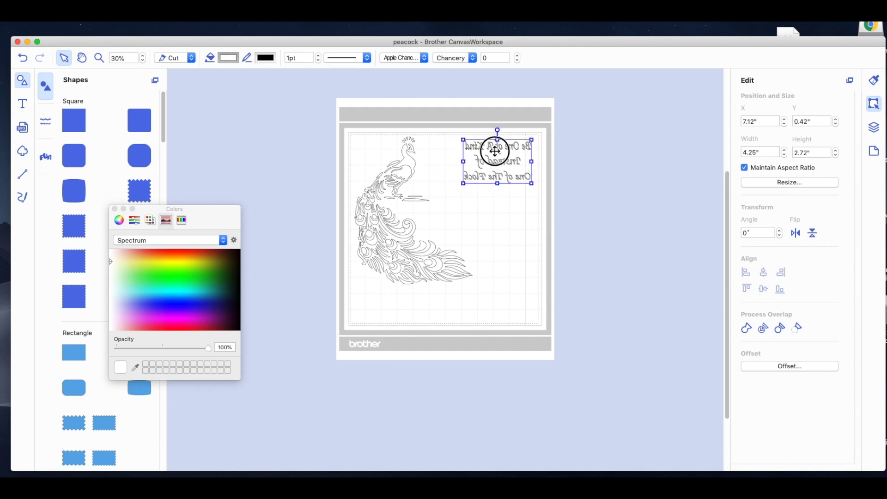
pyautogui.click(461, 124)
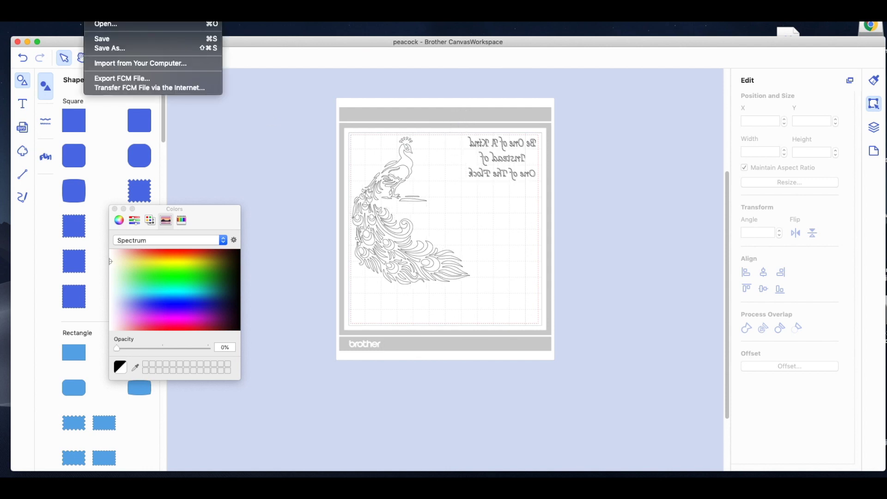
# - Transfer the peacock FCM file to the machine via the internet and confirm
pyautogui.click(106, 39)
pyautogui.click(133, 89)
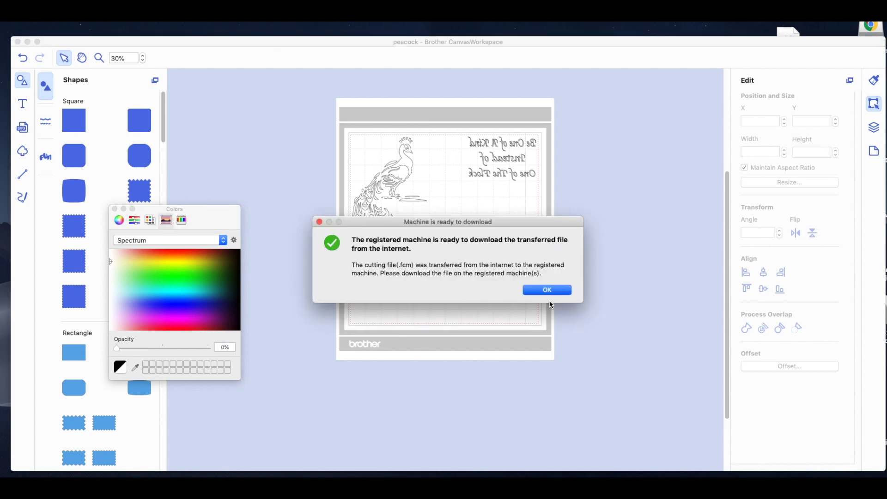
pyautogui.click(559, 294)
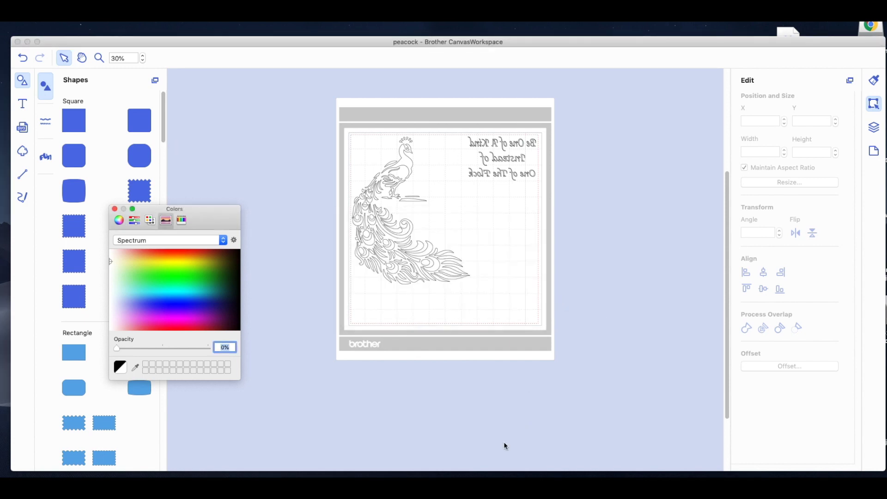